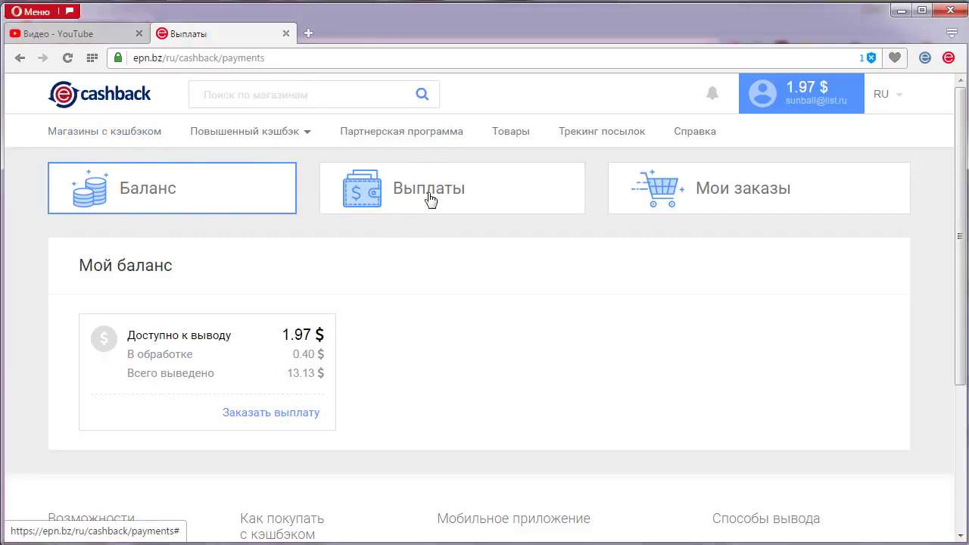
Switch to the Chrome window with the ePN partner cabinet, open the account profile and start adding a payout wallet.
mouse_move(780, 100)
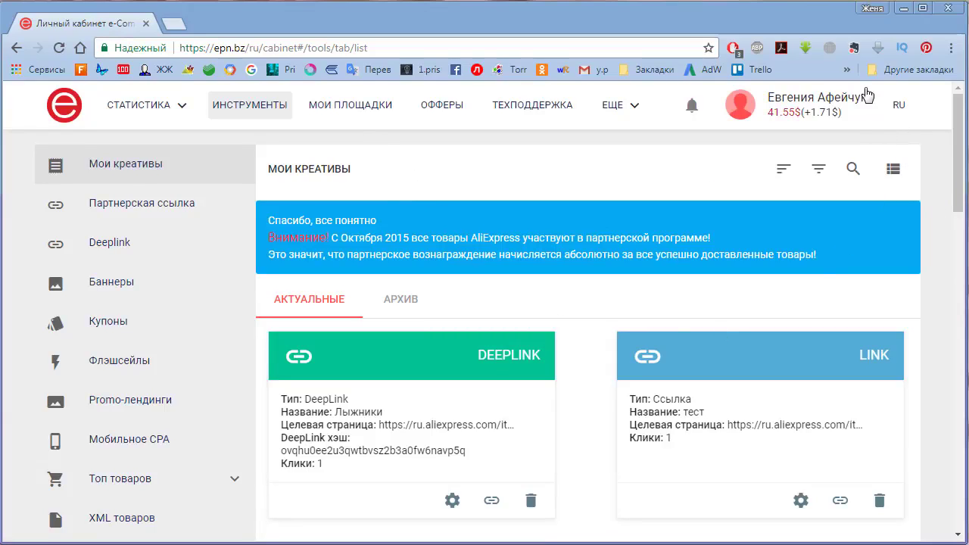
left_click(793, 106)
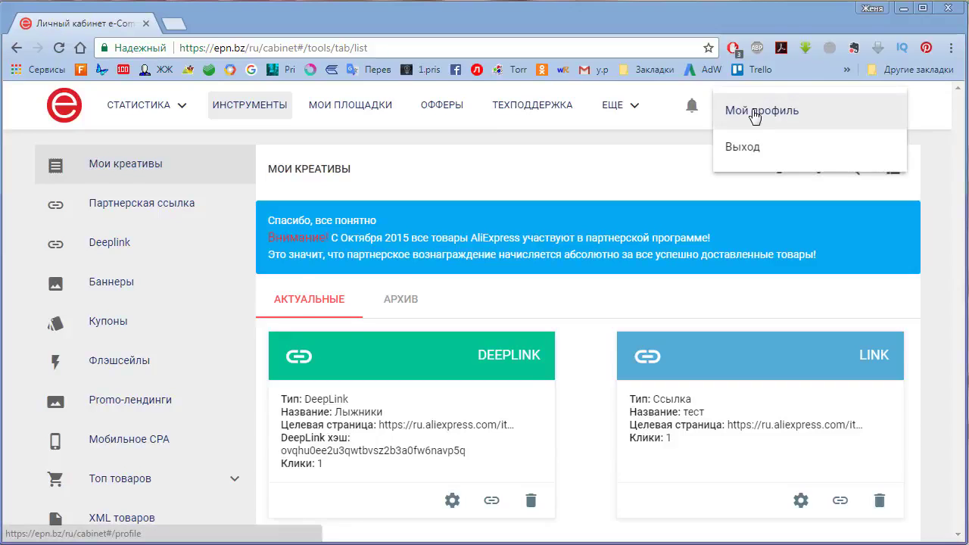
left_click(753, 114)
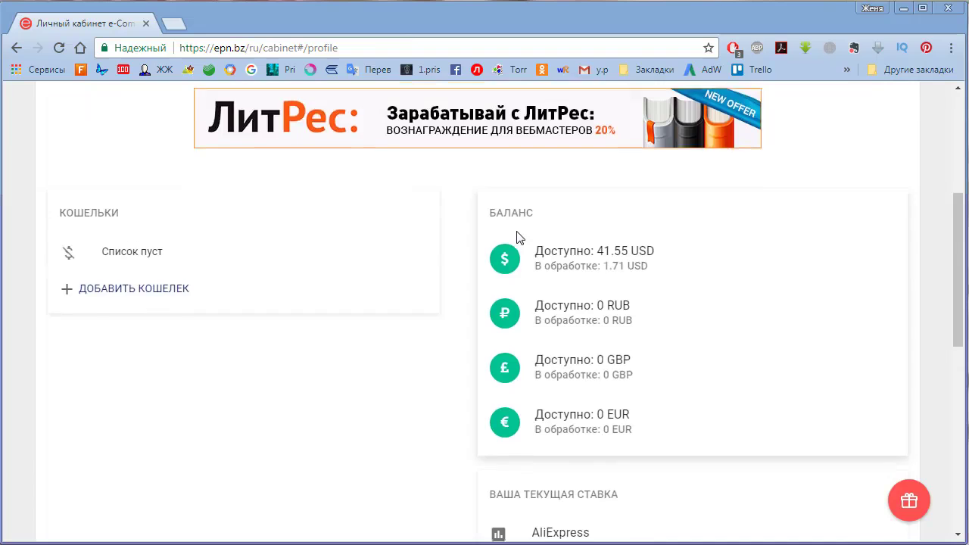
scroll(516, 231, "down", 5)
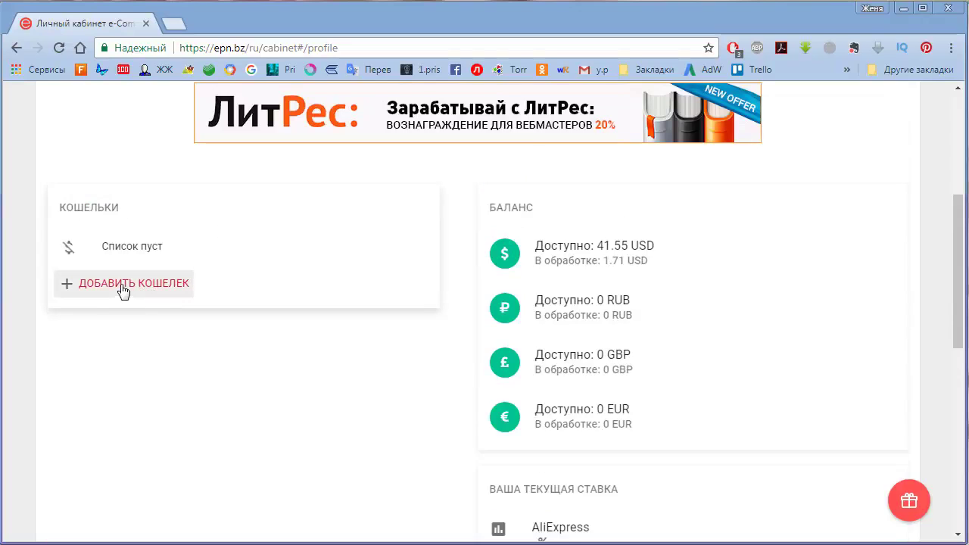
left_click(124, 286)
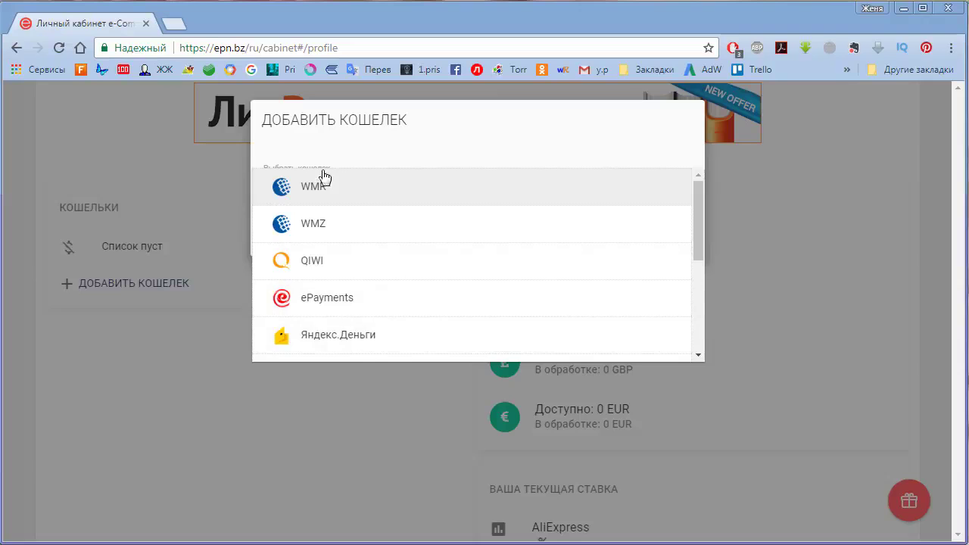
Check the withdrawal commissions of the electronic wallet types, including WMZ, WMR and Яндекс.Деньги.
left_click(323, 227)
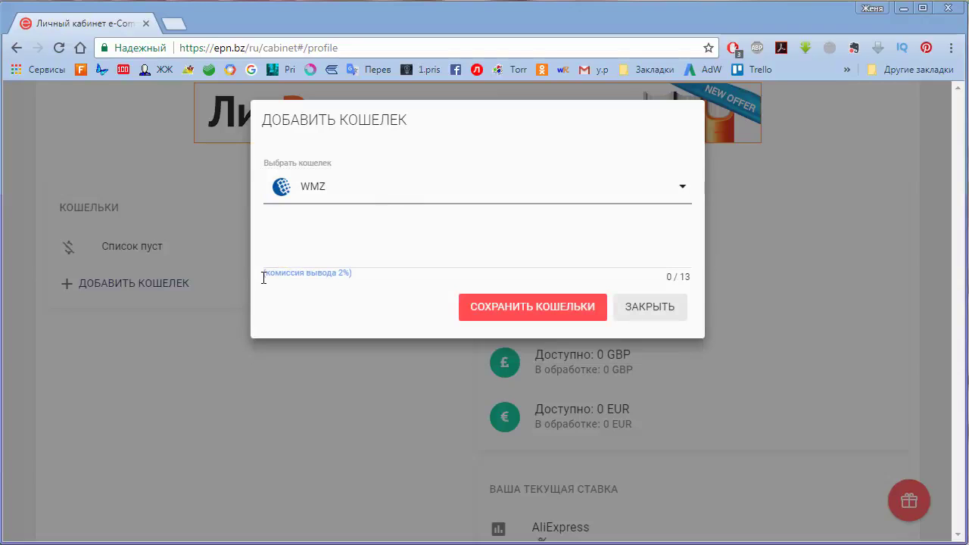
left_click(686, 190)
scroll(698, 202, "up", 1)
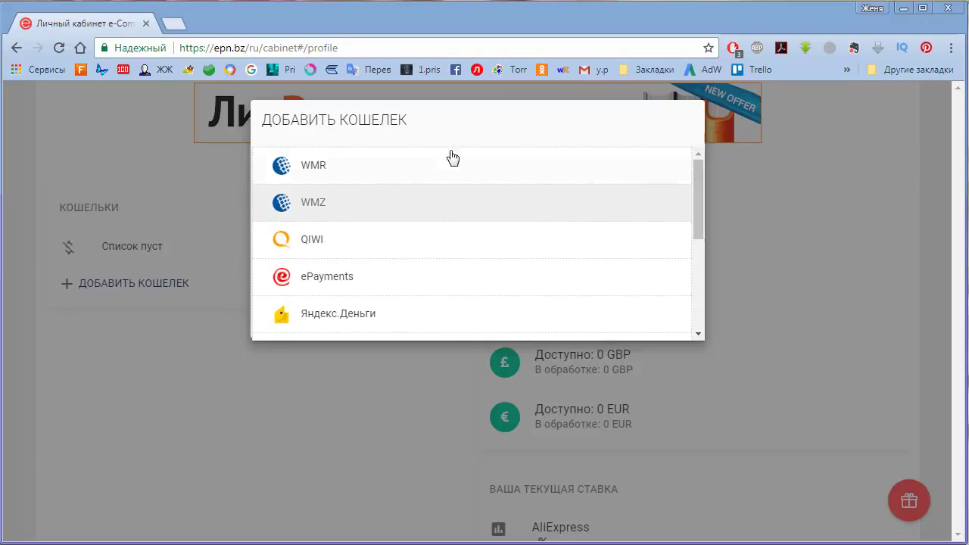
left_click(341, 165)
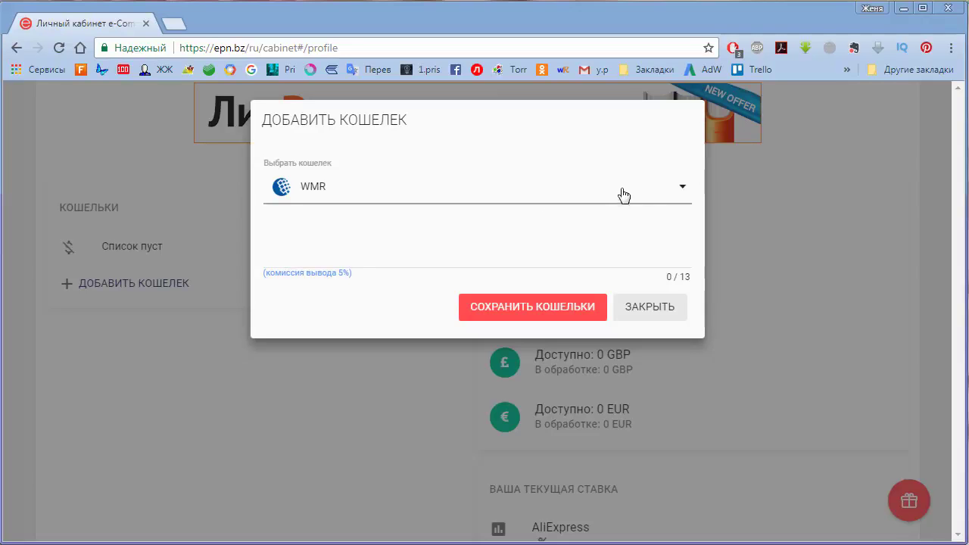
left_click(686, 191)
left_click(376, 262)
left_click(683, 190)
left_click(370, 253)
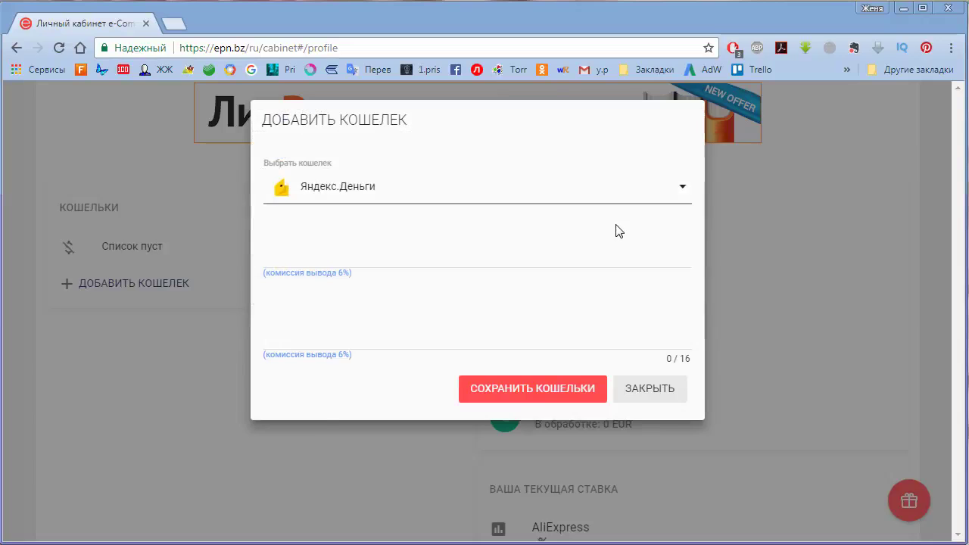
Check the withdrawal commissions and terms for the Банковский перевод and VISA USD wallet types.
left_click(682, 191)
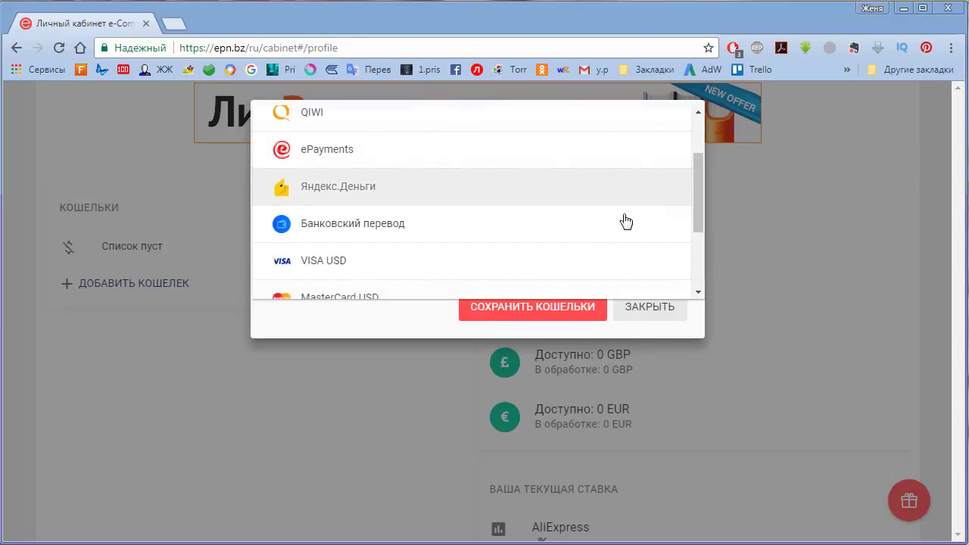
scroll(651, 197, "down", 2)
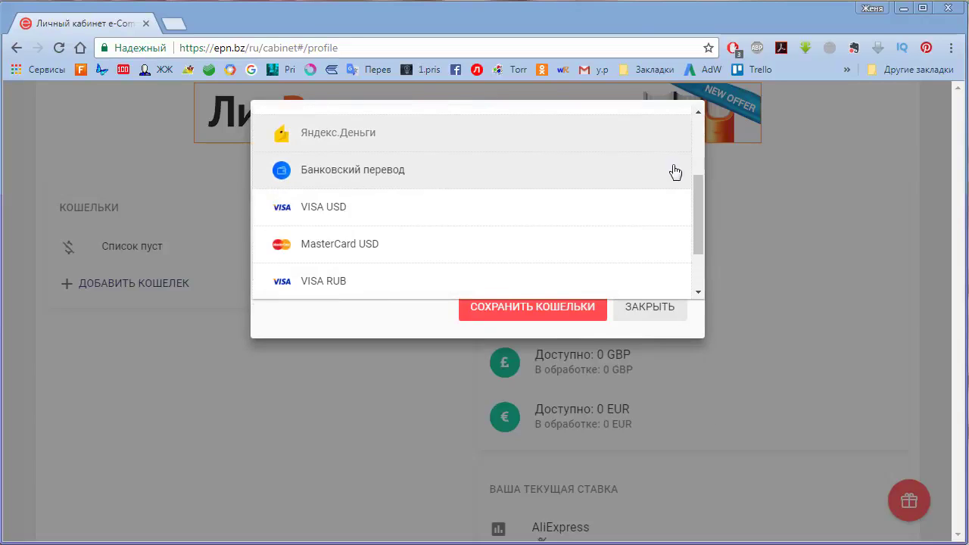
left_click(356, 187)
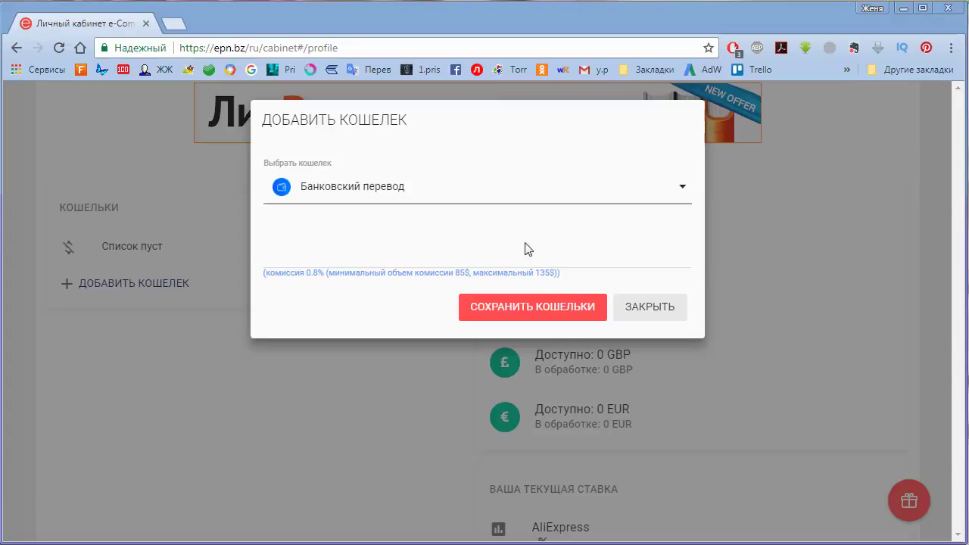
left_click(655, 203)
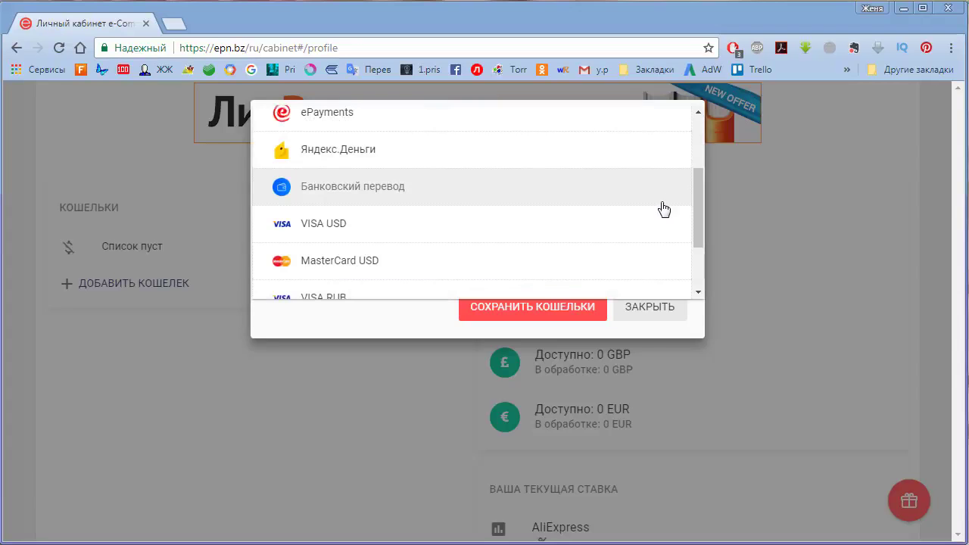
left_click(583, 230)
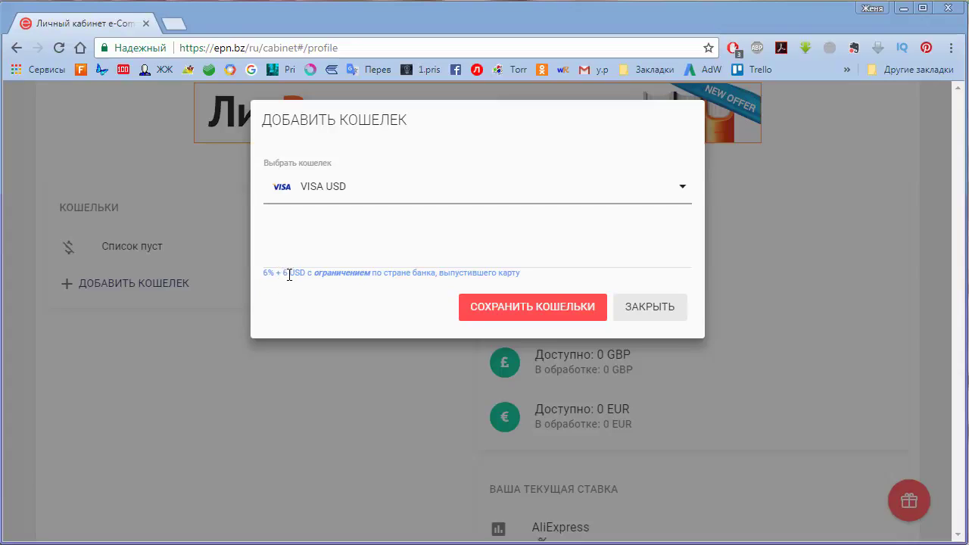
left_click(303, 285)
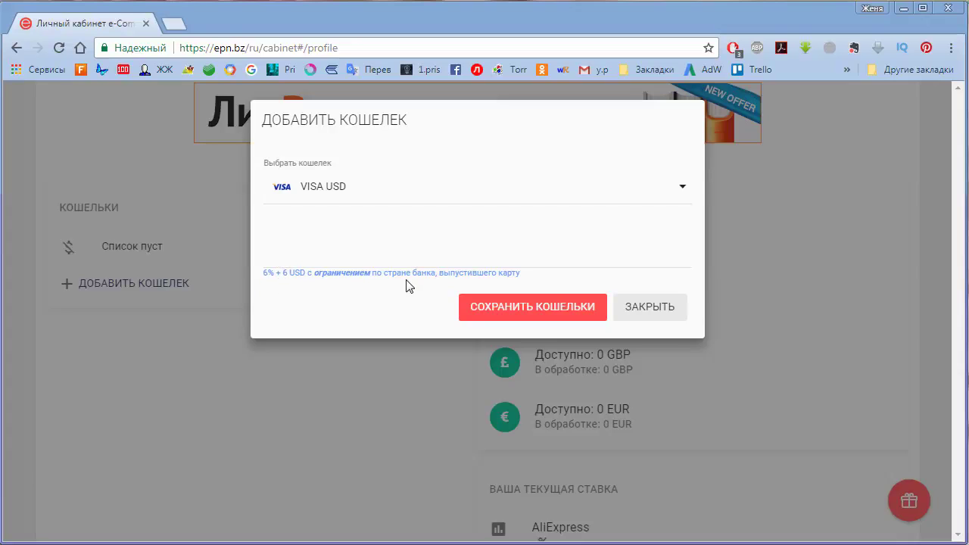
Check the withdrawal commissions and restrictions for the MasterCard USD, VISA RUB and PayPal wallet types.
left_click(401, 190)
left_click(359, 238)
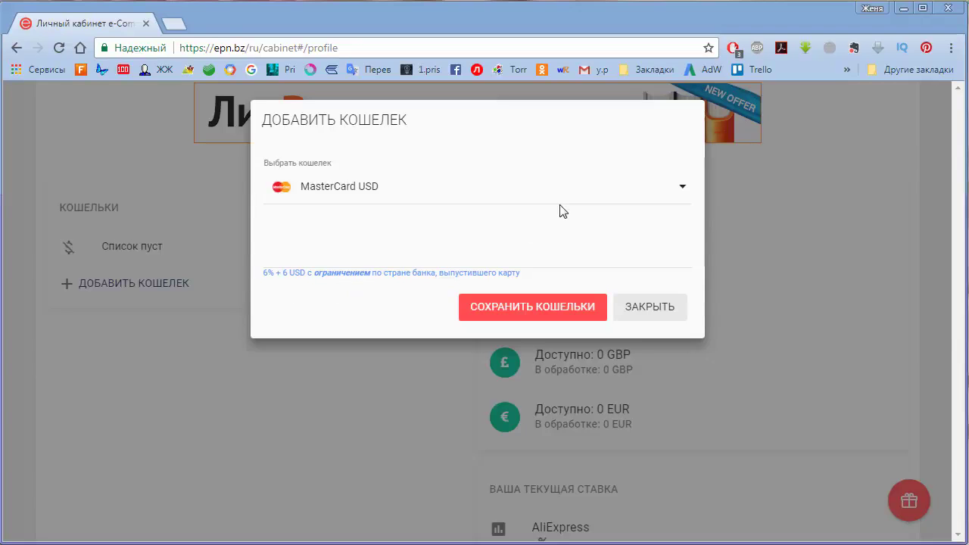
left_click(582, 200)
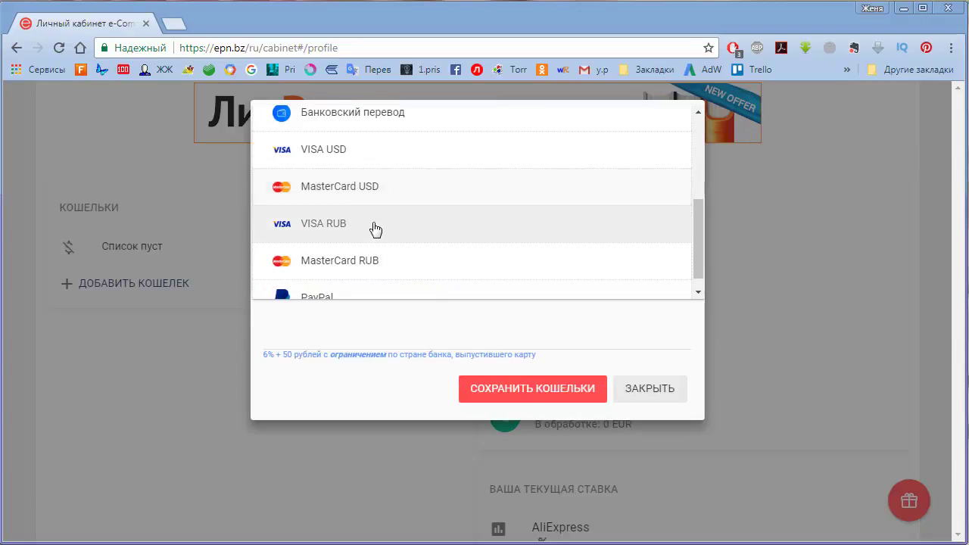
left_click(395, 225)
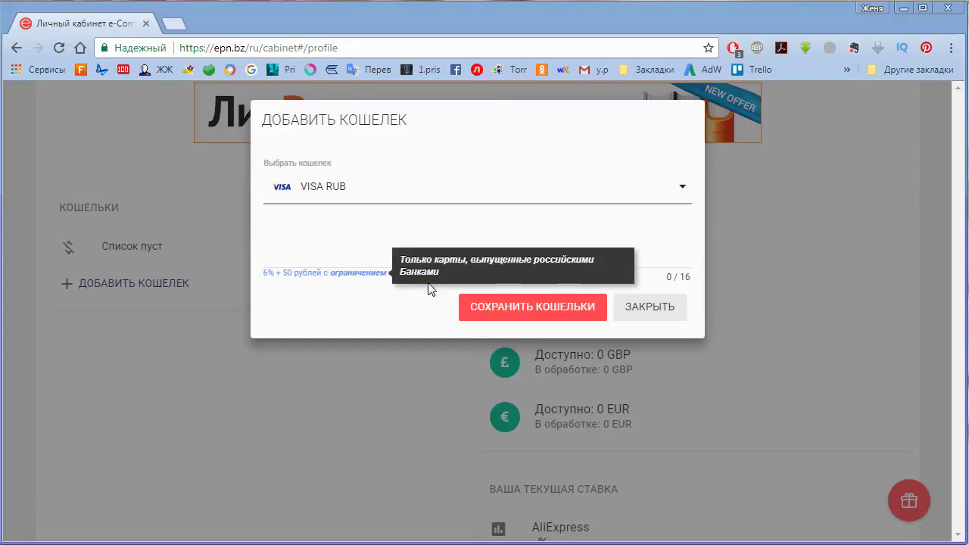
mouse_move(350, 271)
left_click(462, 189)
left_click(485, 260)
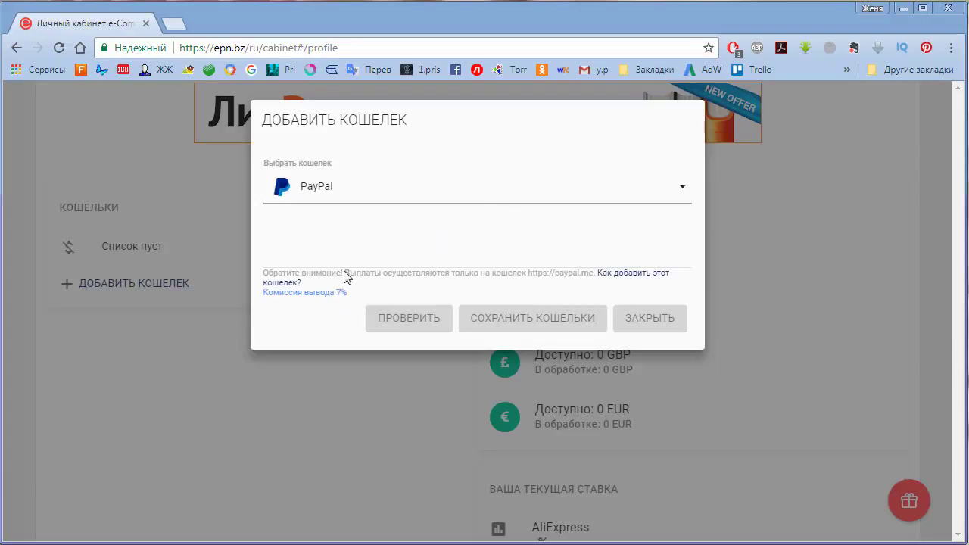
Choose WMZ as the type of the wallet being added.
left_click(483, 189)
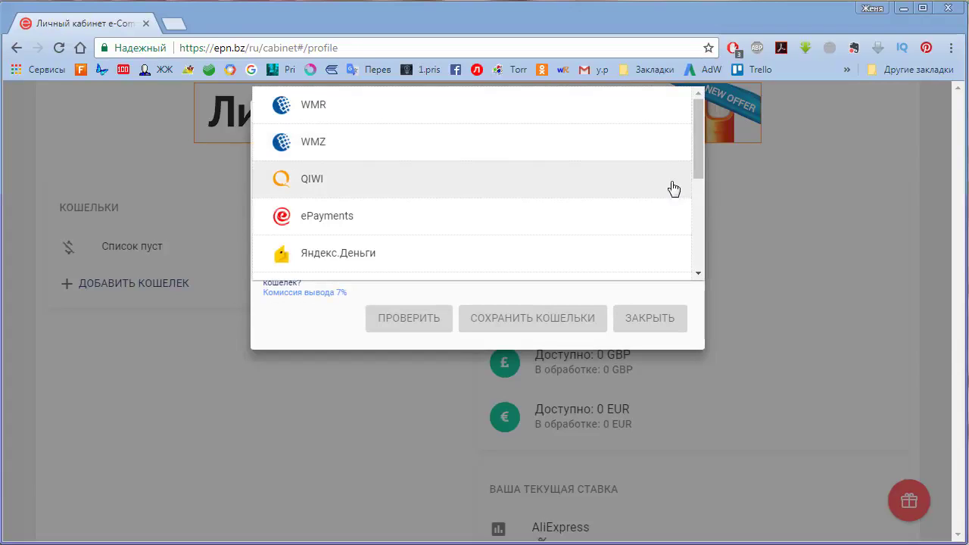
left_click(384, 141)
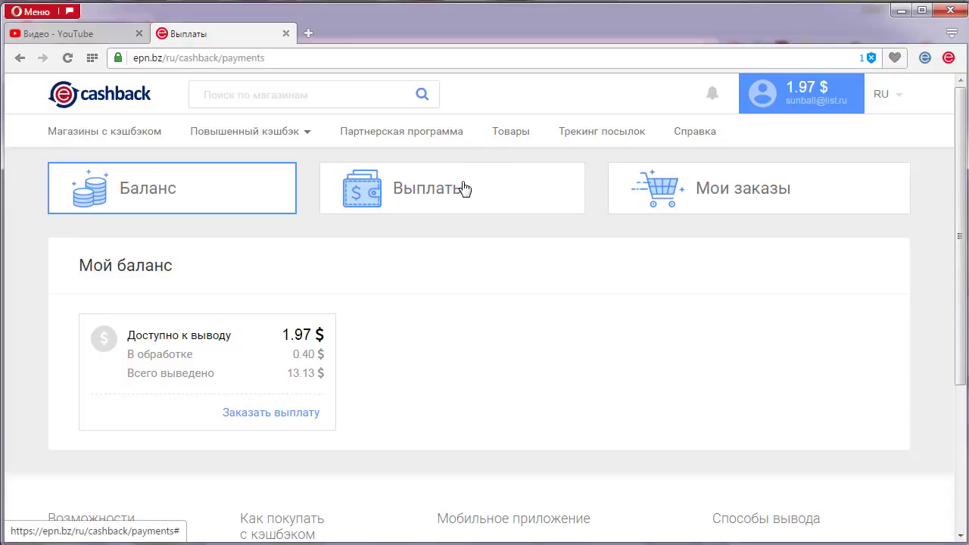
Switch to Opera and examine the payout form, saved wallets and payout history in the ePN Cashback payouts section.
left_click(464, 189)
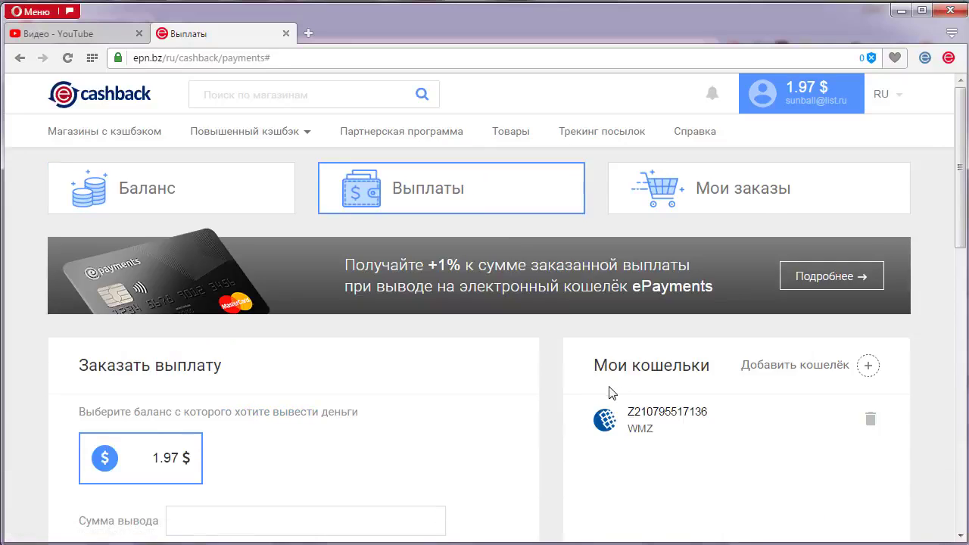
scroll(583, 378, "down", 3)
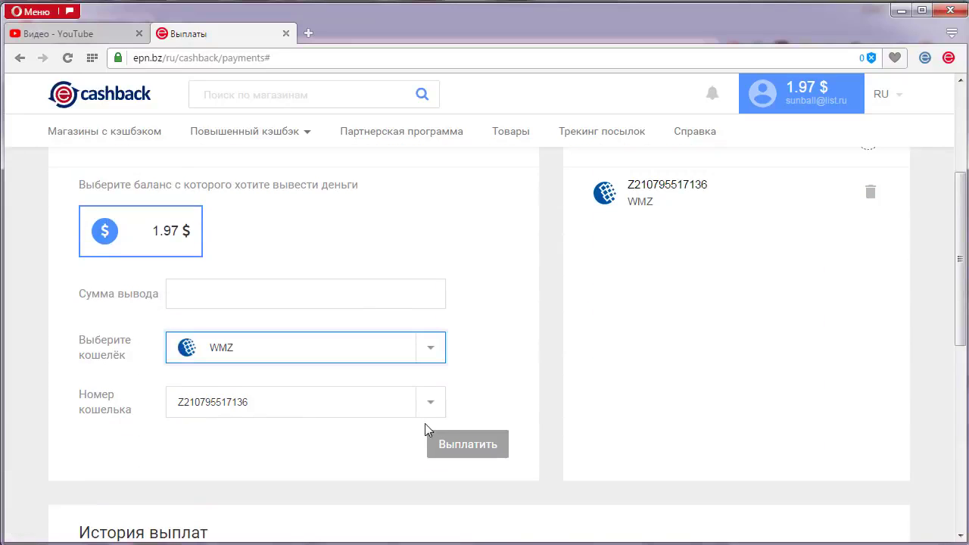
scroll(445, 411, "down", 3)
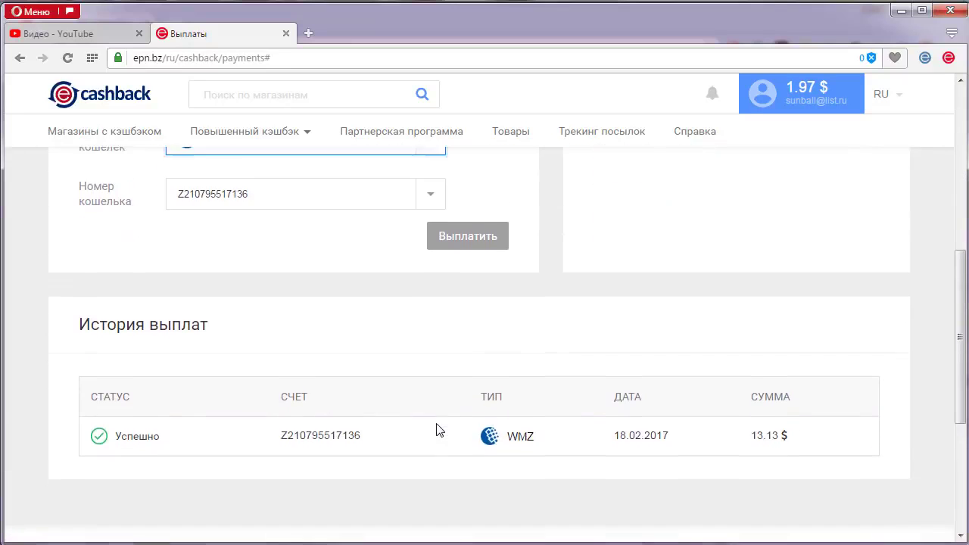
scroll(437, 429, "up", 3)
scroll(436, 428, "down", 3)
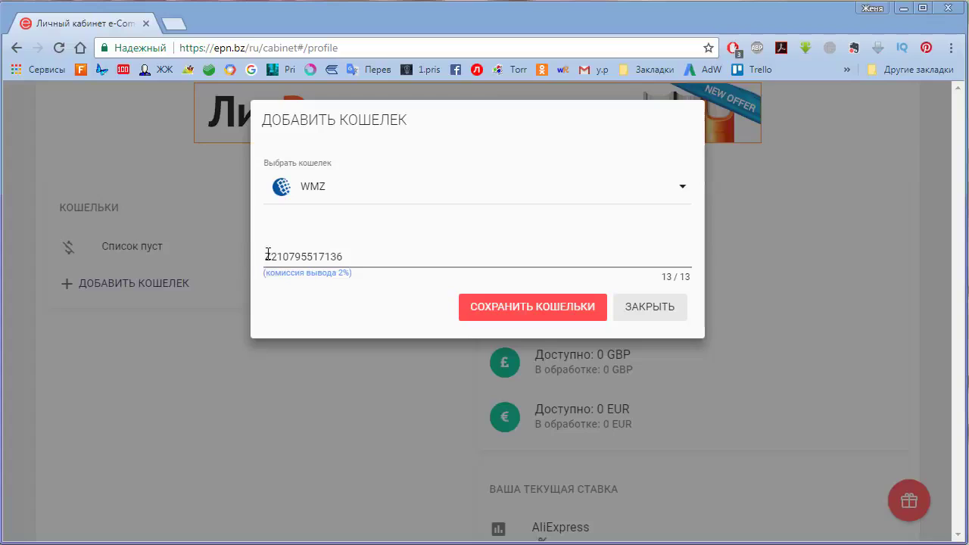
Return to the partner cabinet in Chrome, fill in the WMZ wallet number and save the wallet.
double_click(262, 256)
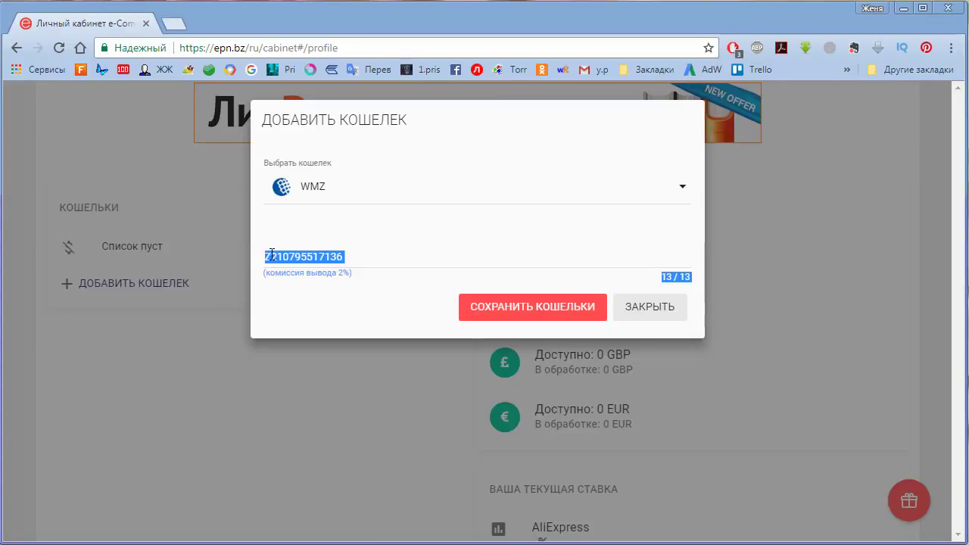
left_click(271, 256)
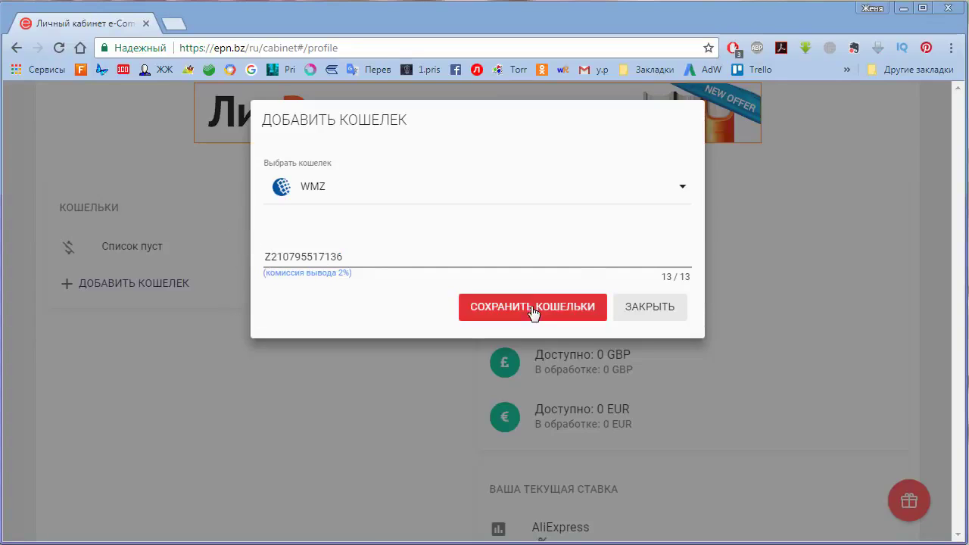
left_click(512, 312)
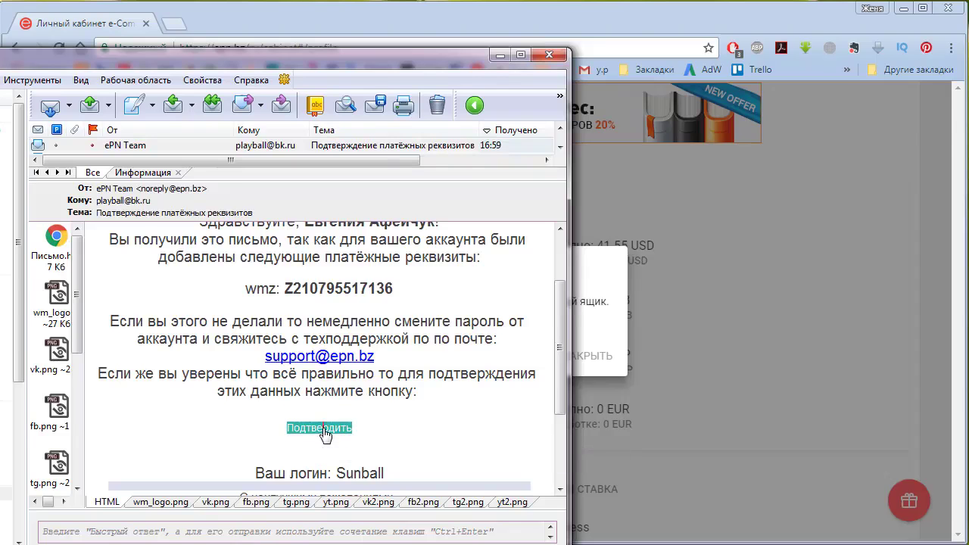
Switch to the mail client, confirm the added wallet from the ePN Team message and return to the partner cabinet.
left_click(321, 428)
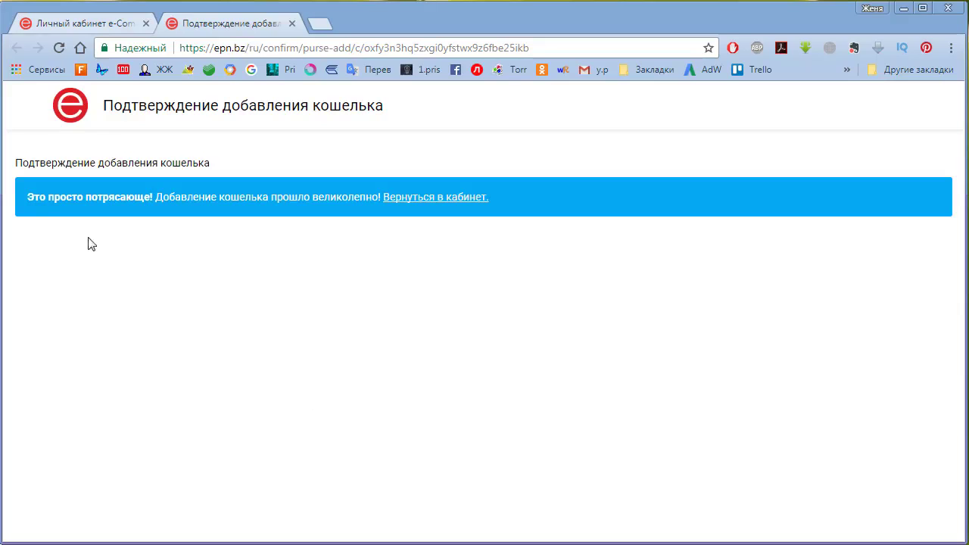
left_click(439, 206)
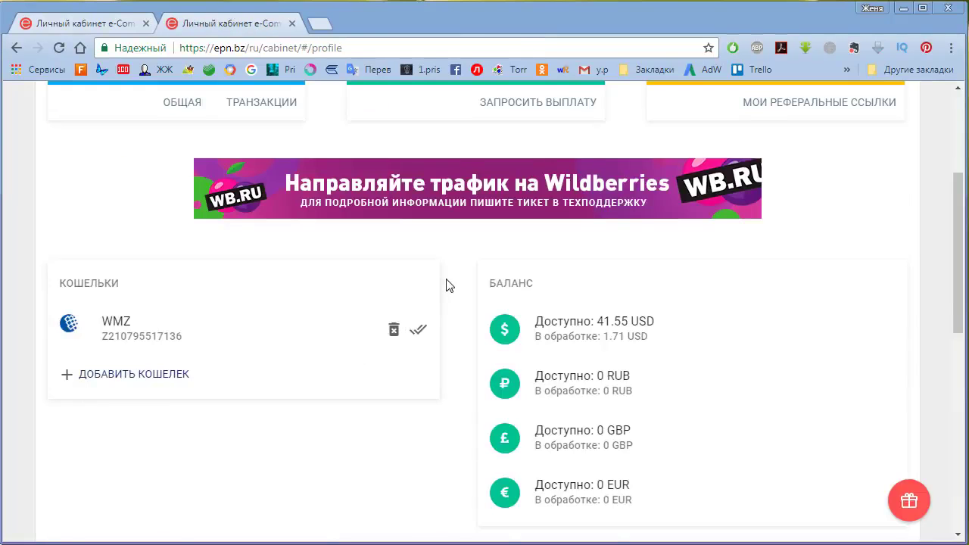
Order a payout of 41,55 USD to the WMZ wallet, accept the commission and close the payout form.
scroll(447, 284, "up", 3)
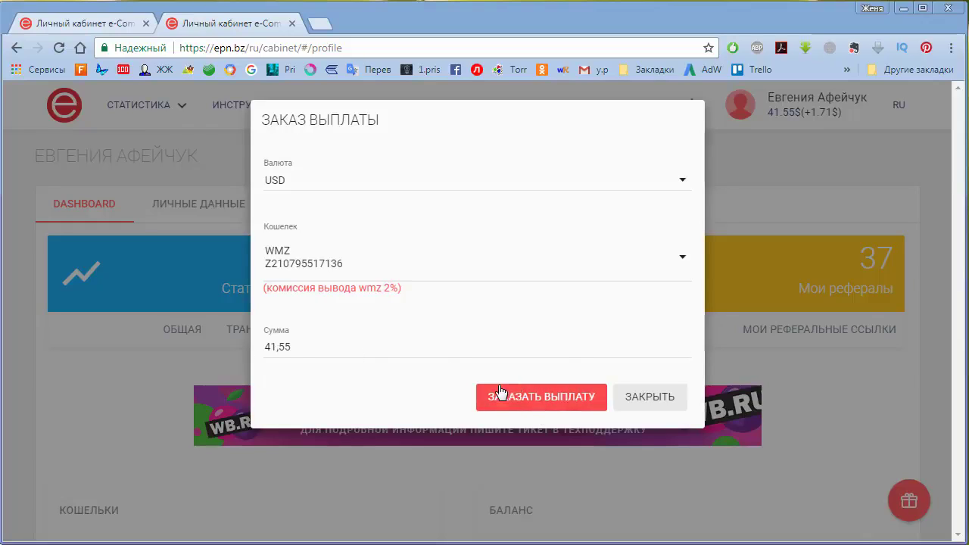
left_click(549, 408)
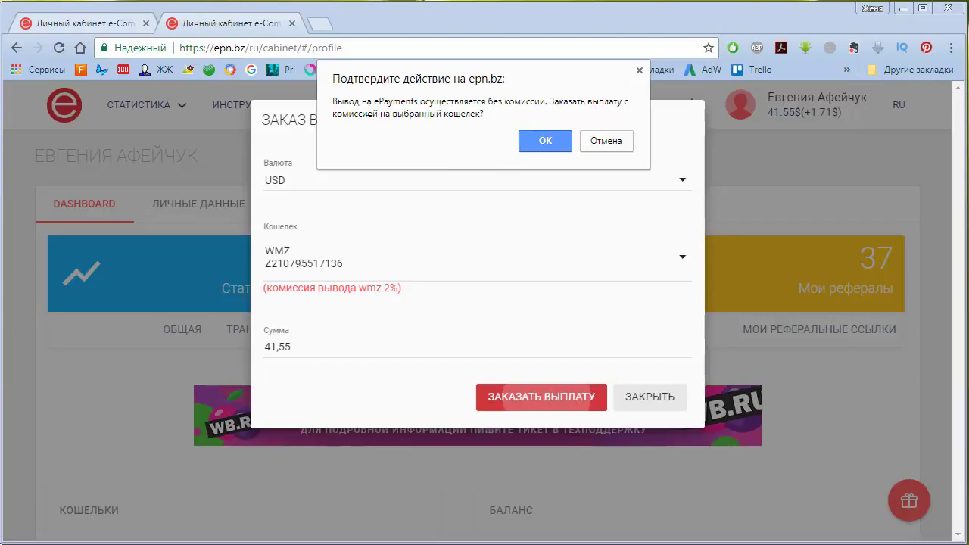
left_click(539, 149)
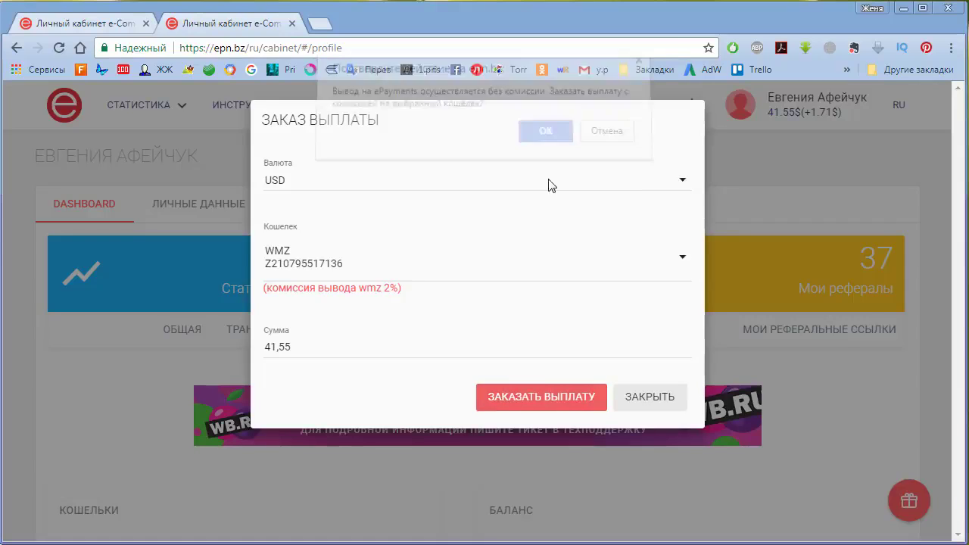
left_click(628, 396)
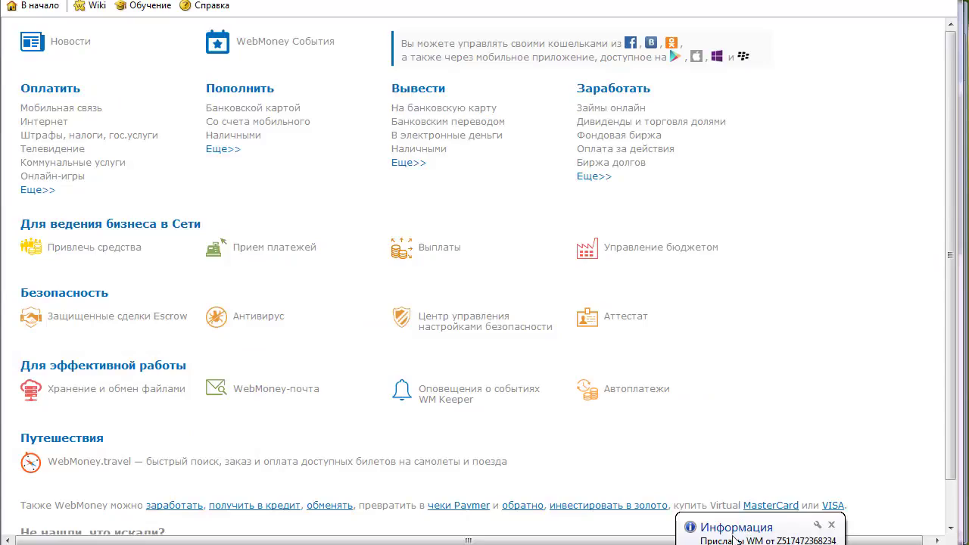
Switch to WebMoney Keeper and open the details of the incoming transfer.
left_click(731, 539)
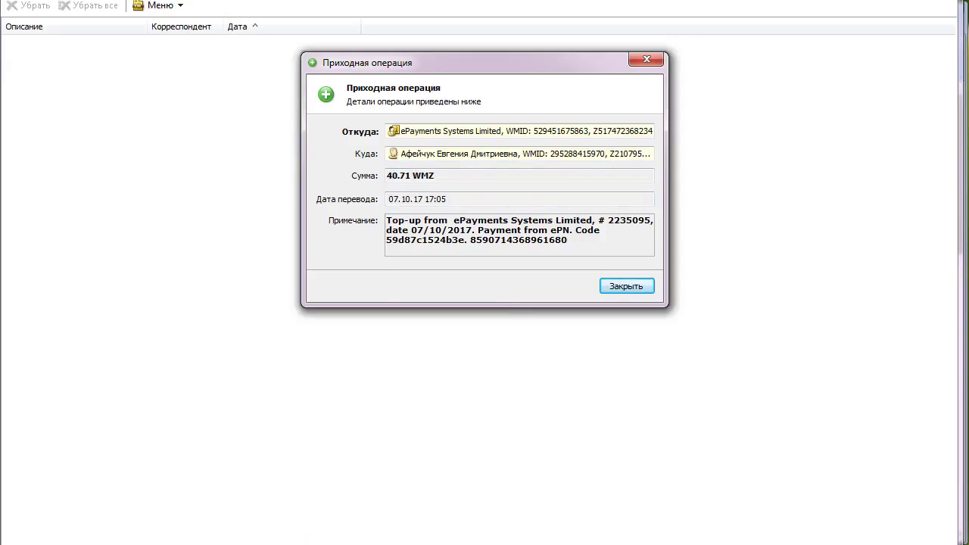
Switch back to the partner cabinet in Chrome and open the form for adding another wallet.
mouse_move(182, 542)
left_click(266, 462)
double_click(397, 176)
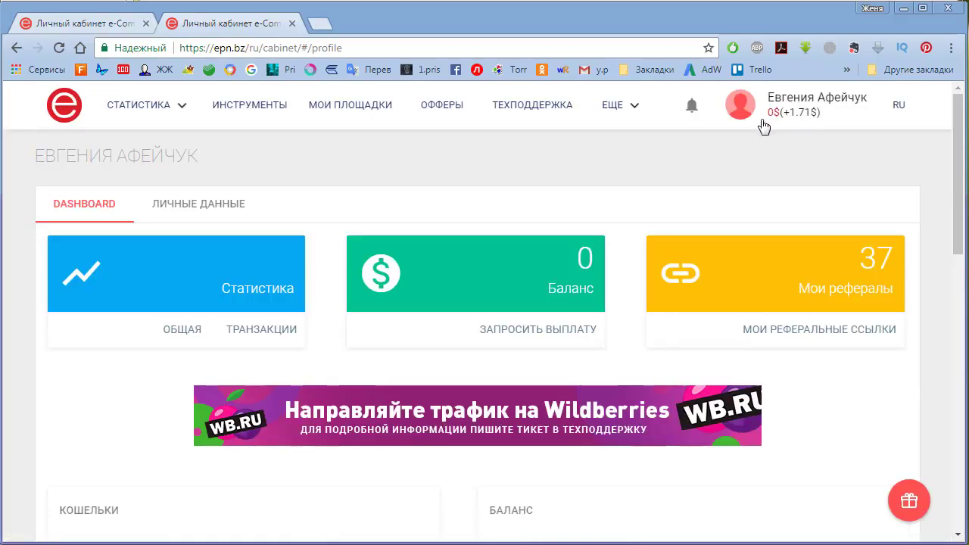
scroll(948, 216, "down", 3)
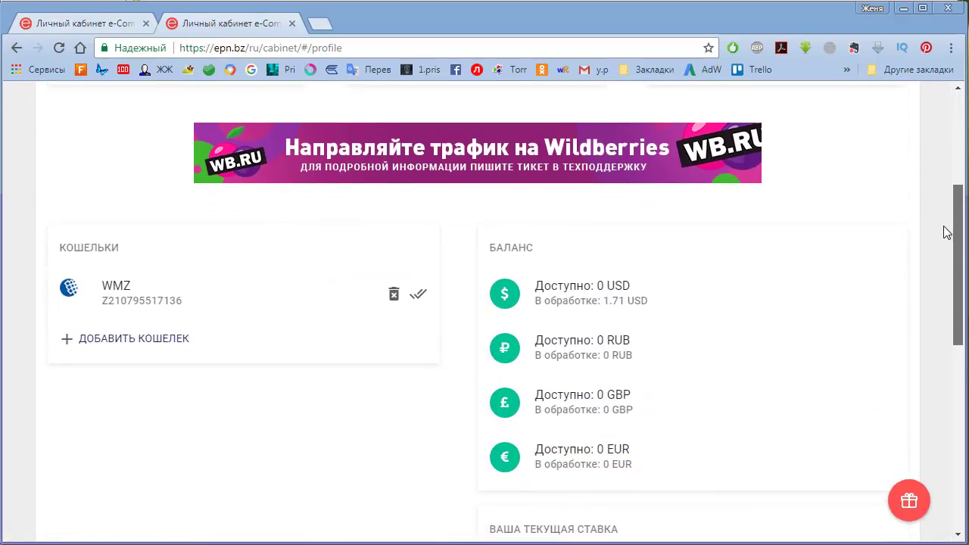
left_click(127, 339)
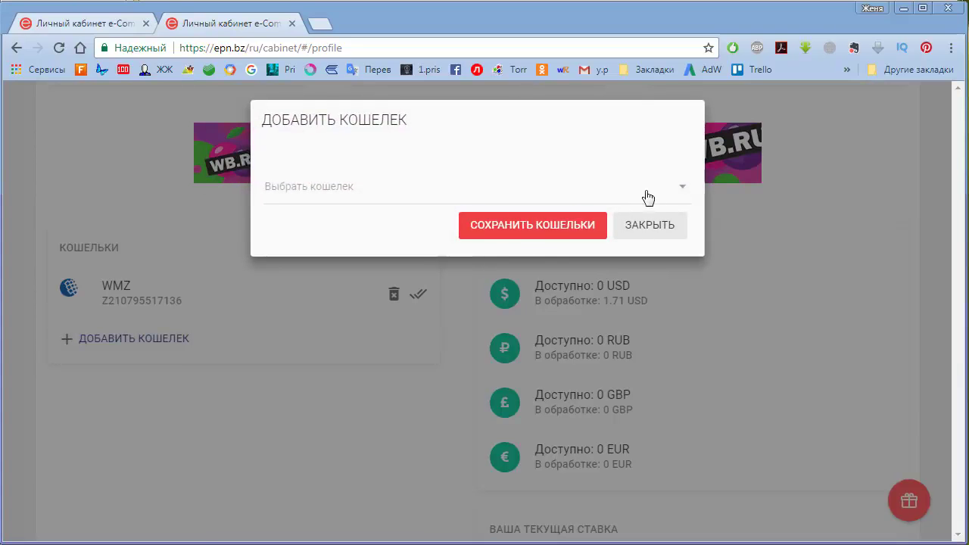
Look through the available wallet types from WMR to PayPal and choose ePayments for the new wallet.
left_click(677, 191)
scroll(490, 274, "down", 3)
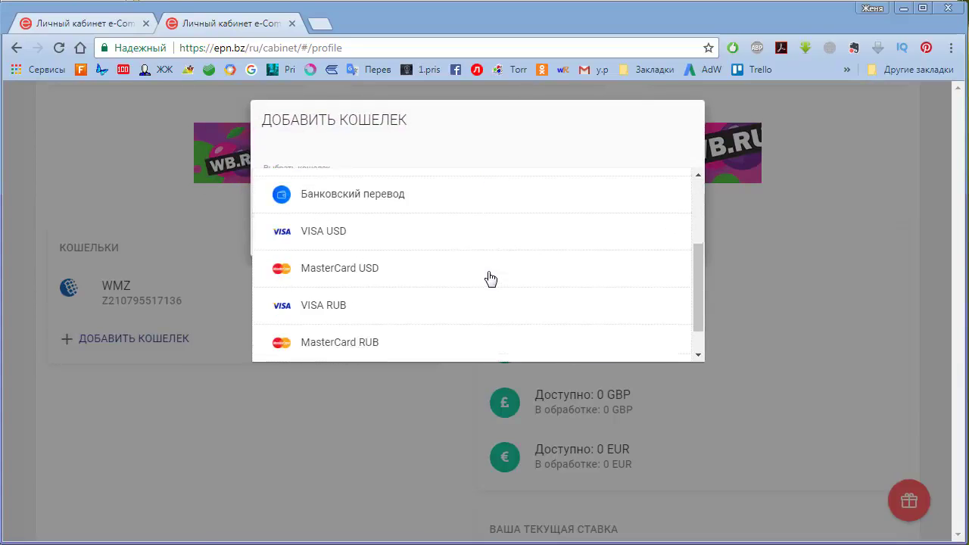
scroll(658, 307, "up", 4)
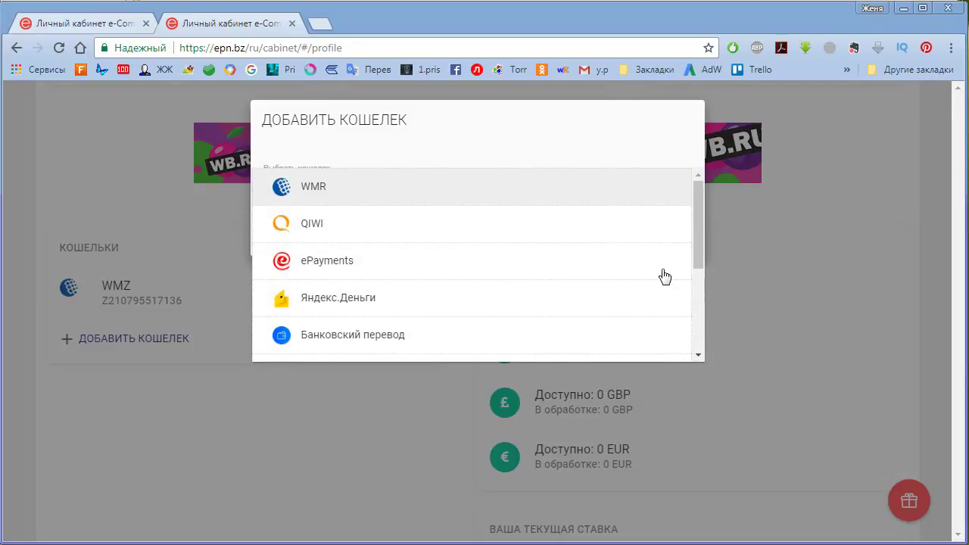
left_click_drag(700, 228, 707, 352)
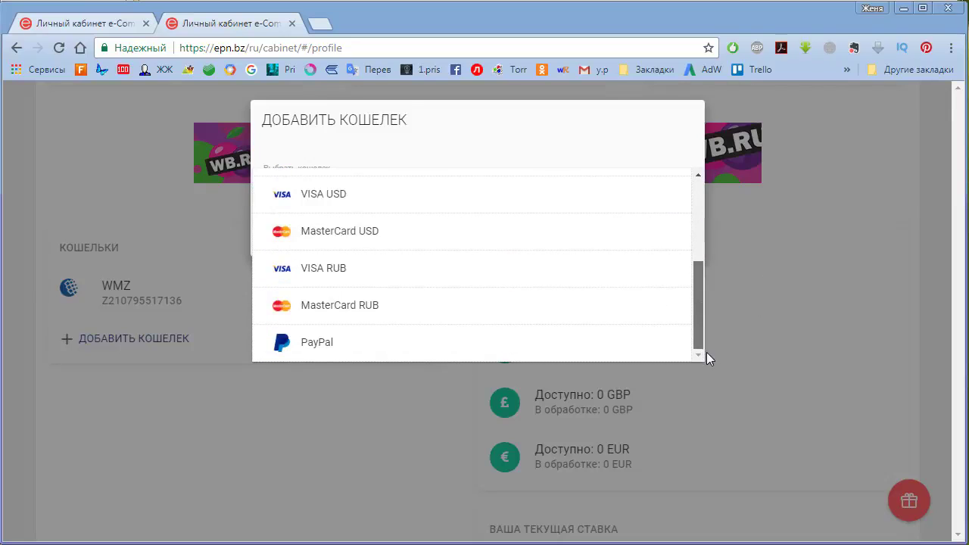
left_click(709, 293)
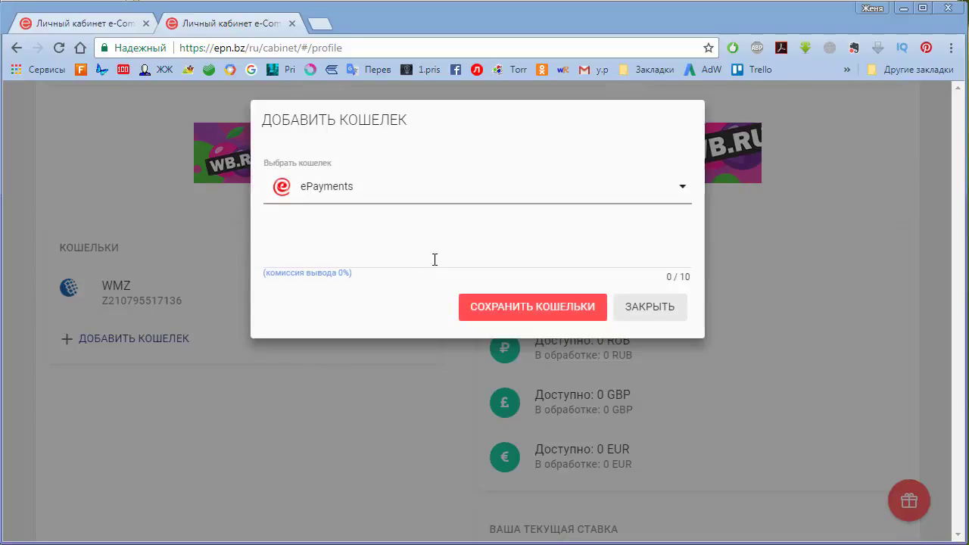